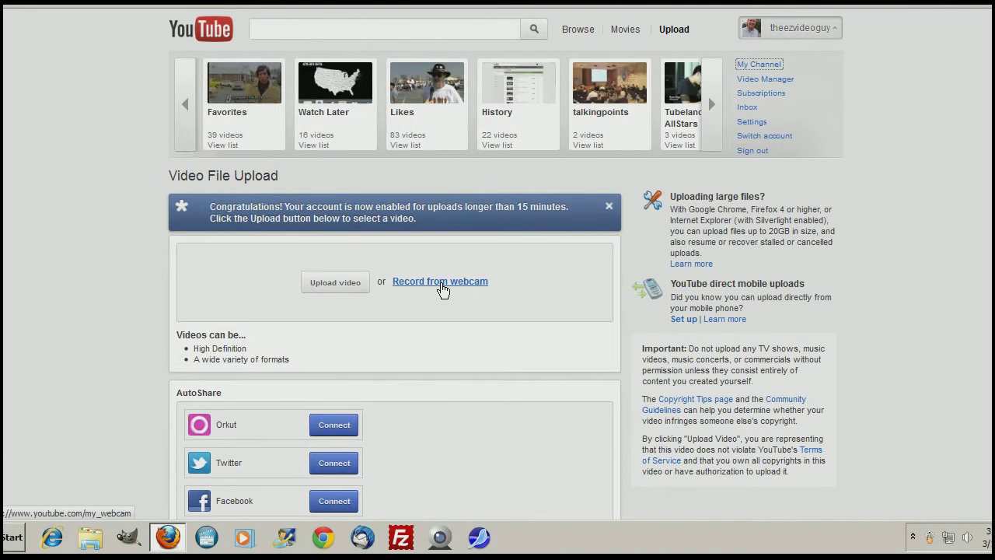
Open YouTube's video file chooser, browse to Desktop, then cancel without choosing a file.
{"action": "left_click", "coordinate": [347, 283]}
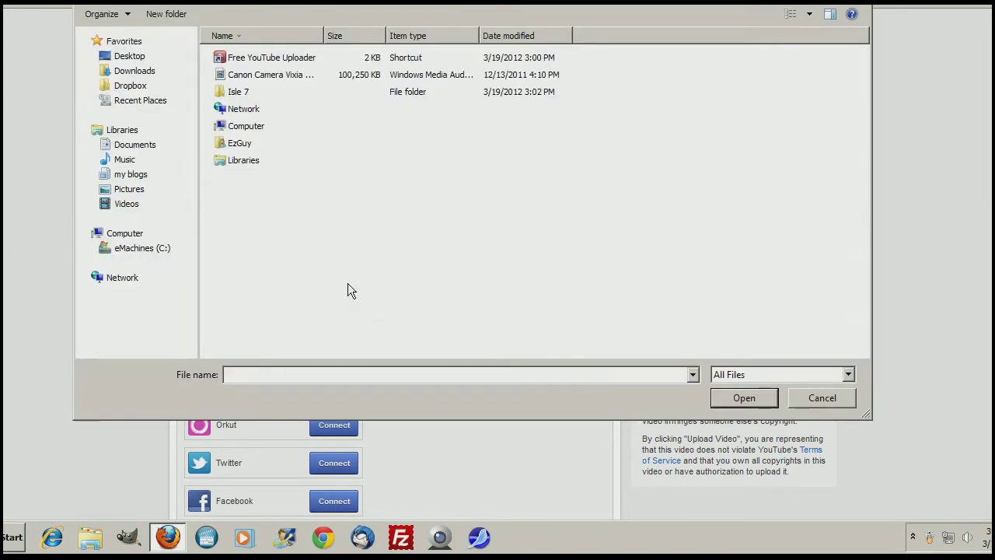
{"action": "left_click", "coordinate": [145, 59]}
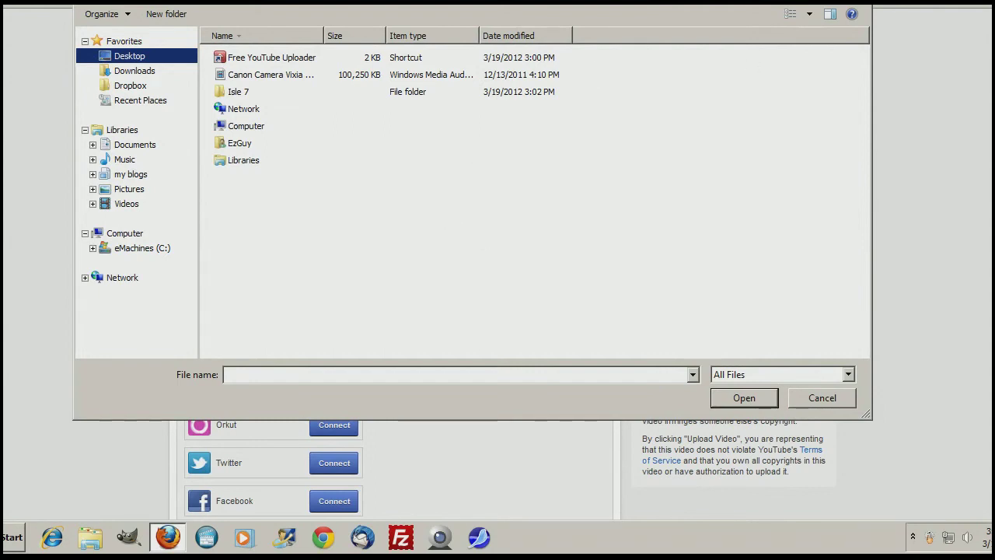
{"action": "key", "text": "Escape"}
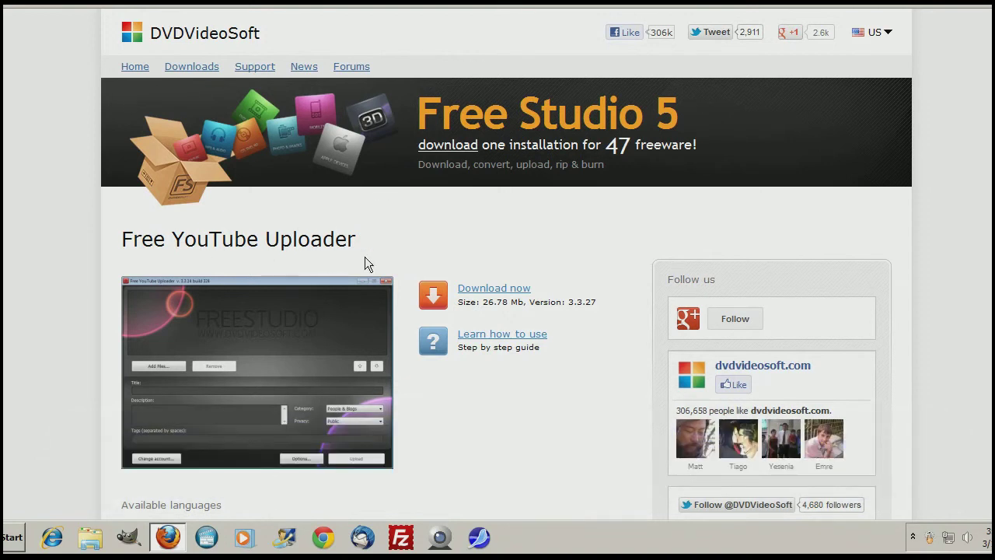
Download and save the Free YouTube Uploader installer, then run it, allowing the security warning.
{"action": "left_click", "coordinate": [494, 293]}
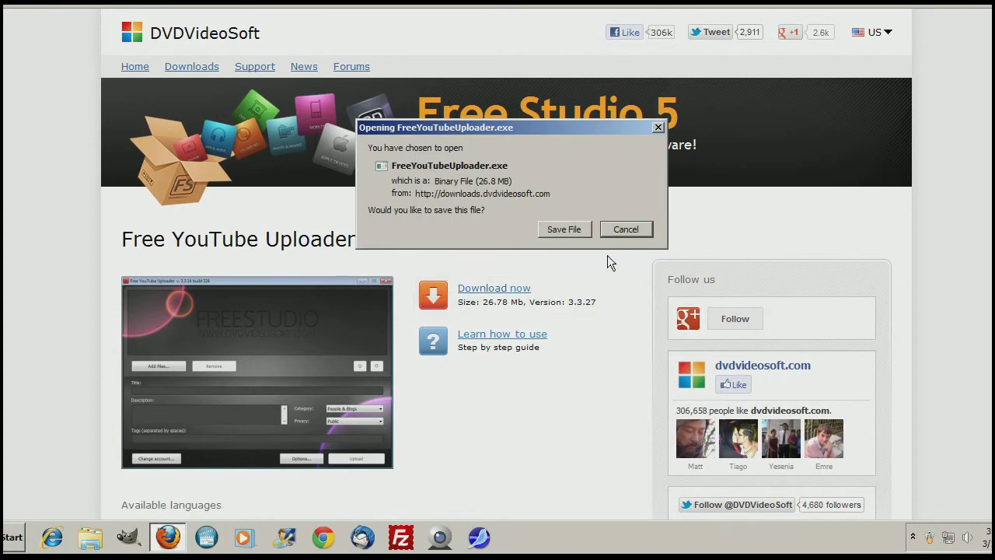
{"action": "left_click", "coordinate": [572, 229]}
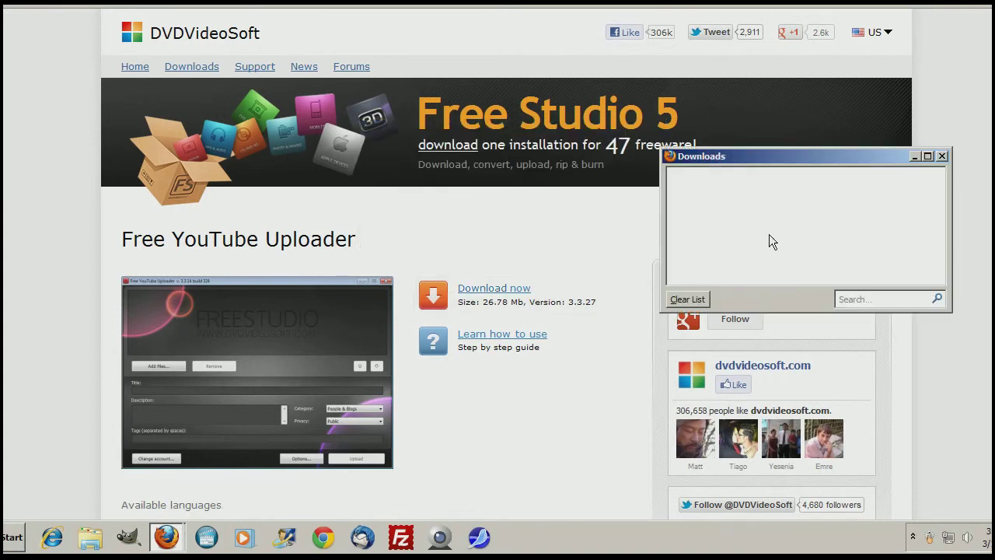
{"action": "left_click", "coordinate": [760, 191]}
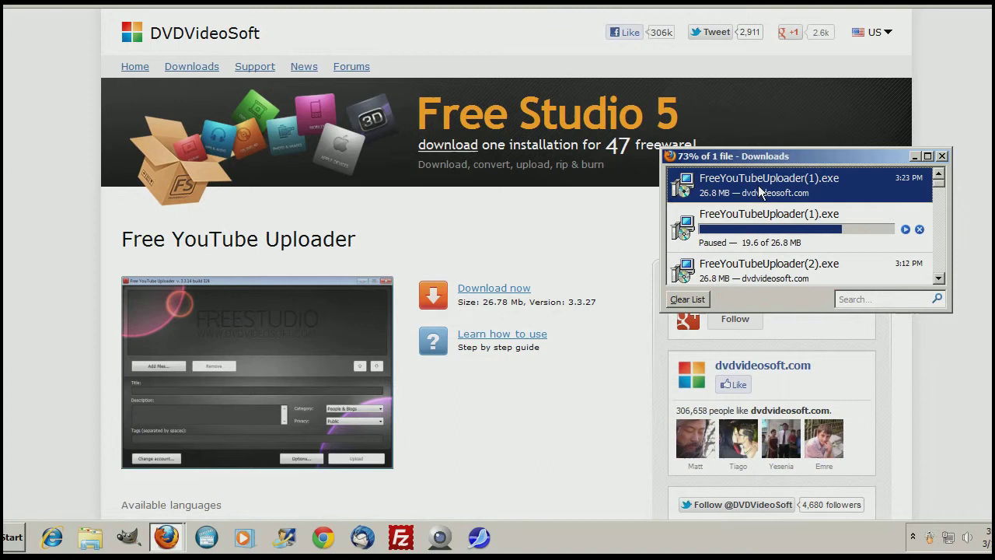
{"action": "double_click", "coordinate": [760, 192]}
{"action": "left_click", "coordinate": [627, 253]}
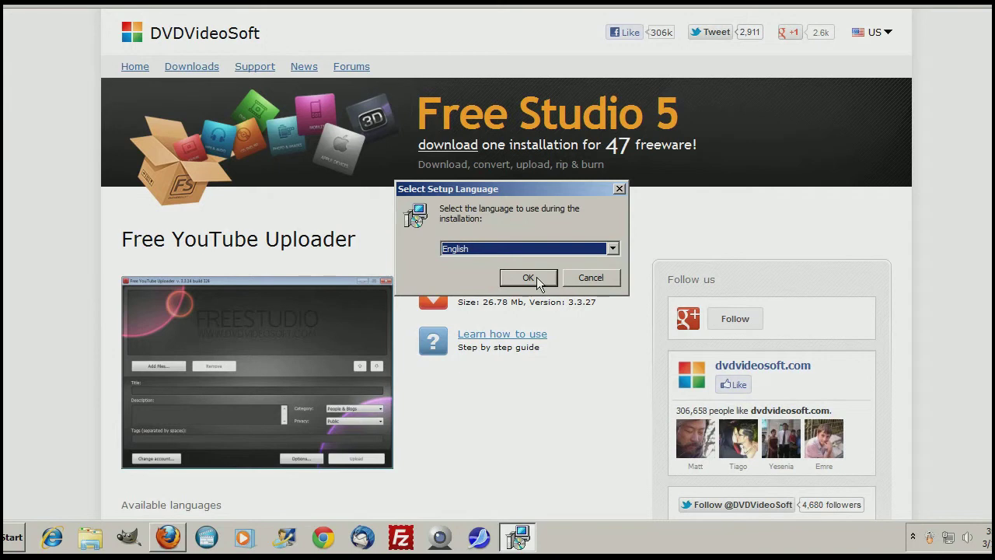
Pick English setup language, accept the license, and install into the existing folder.
{"action": "left_click", "coordinate": [528, 278]}
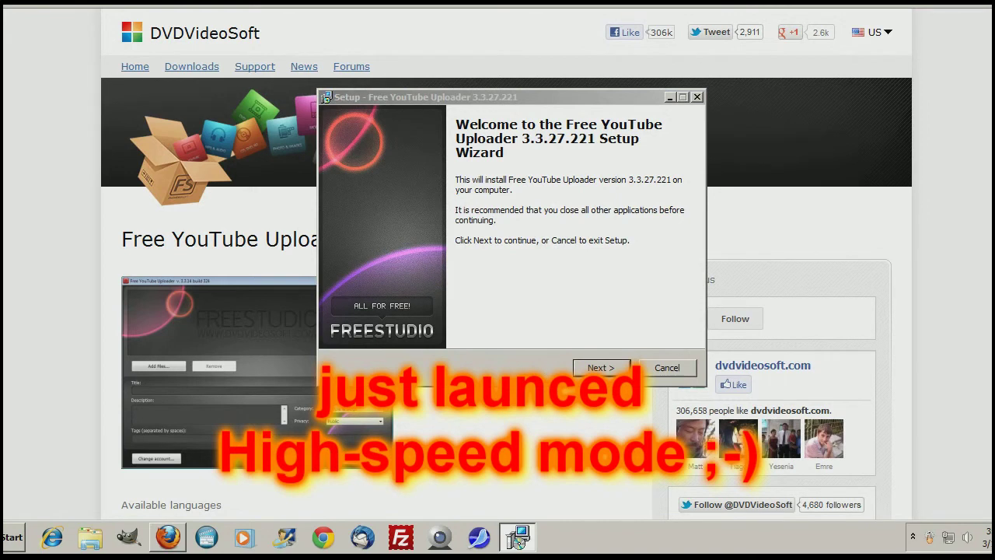
{"action": "left_click", "coordinate": [615, 369]}
{"action": "left_click", "coordinate": [354, 319]}
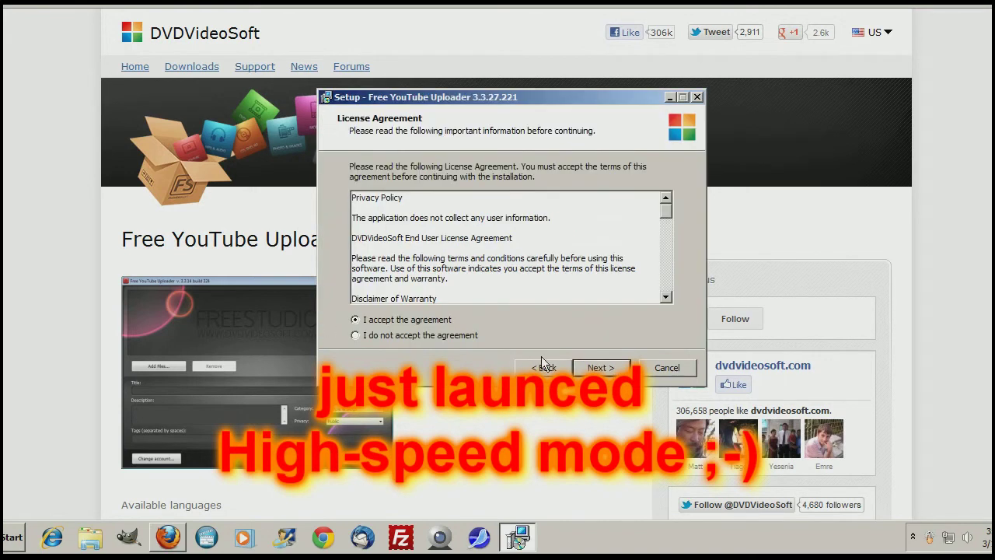
{"action": "left_click", "coordinate": [588, 367]}
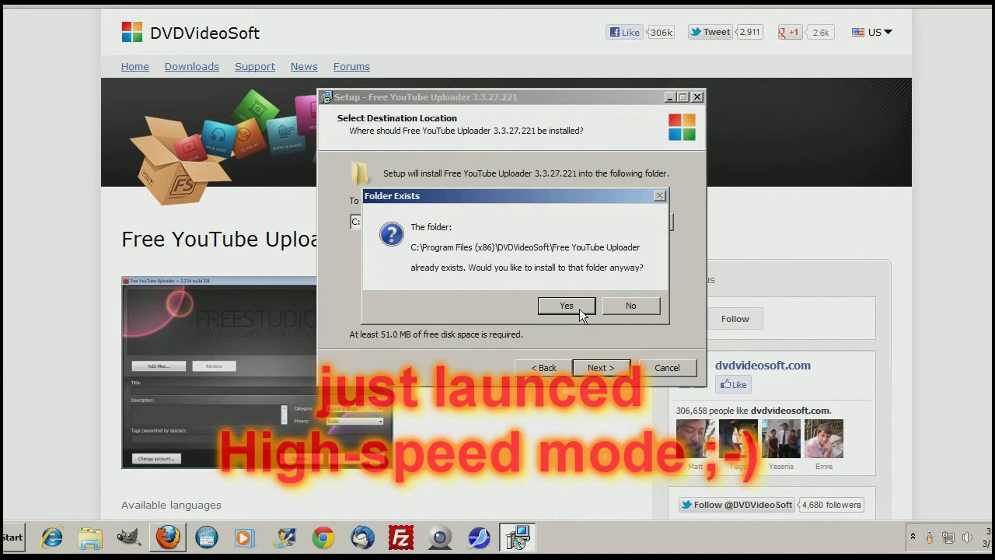
{"action": "left_click", "coordinate": [579, 306]}
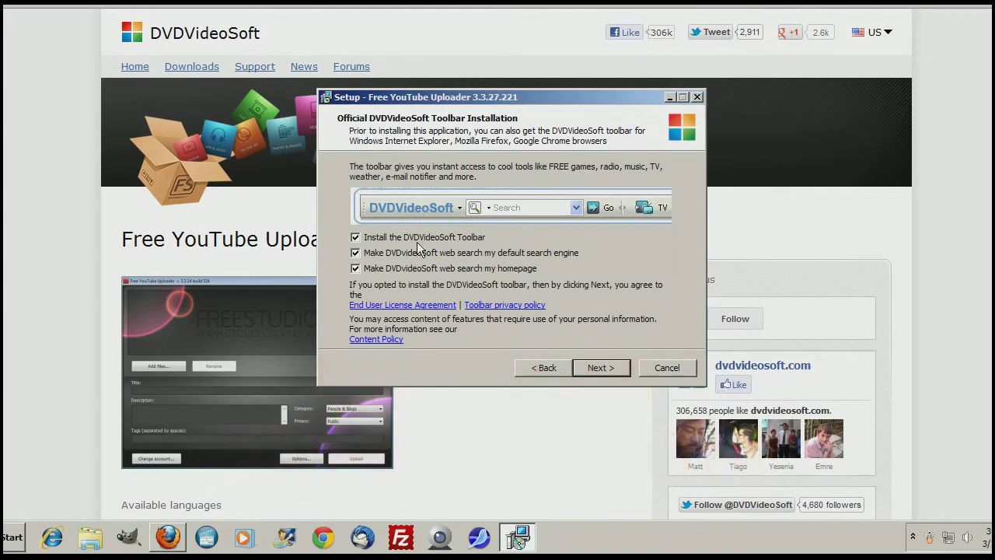
Decline the DVDVideoSoft Toolbar, continue to install, then cancel and confirm exiting setup.
{"action": "left_click", "coordinate": [357, 237]}
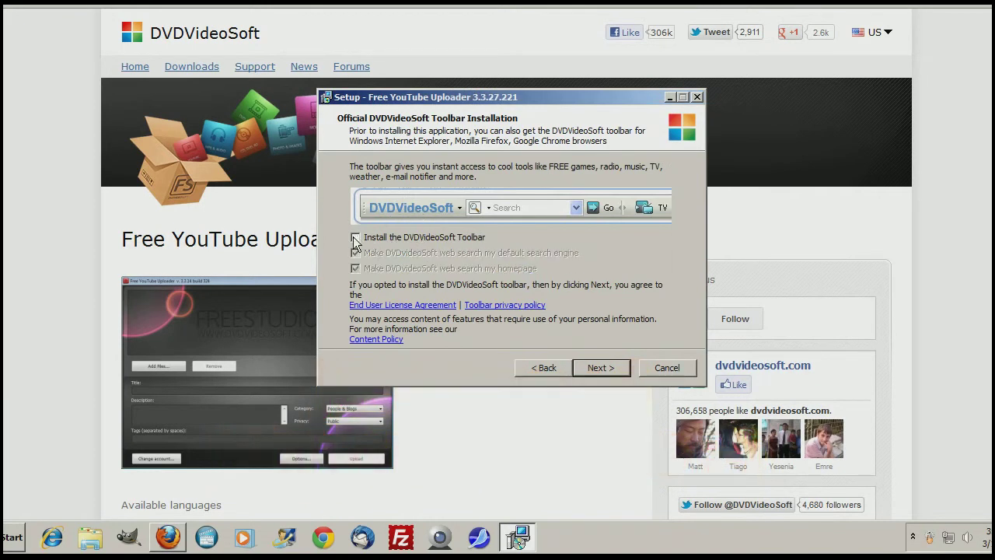
{"action": "left_click", "coordinate": [615, 367]}
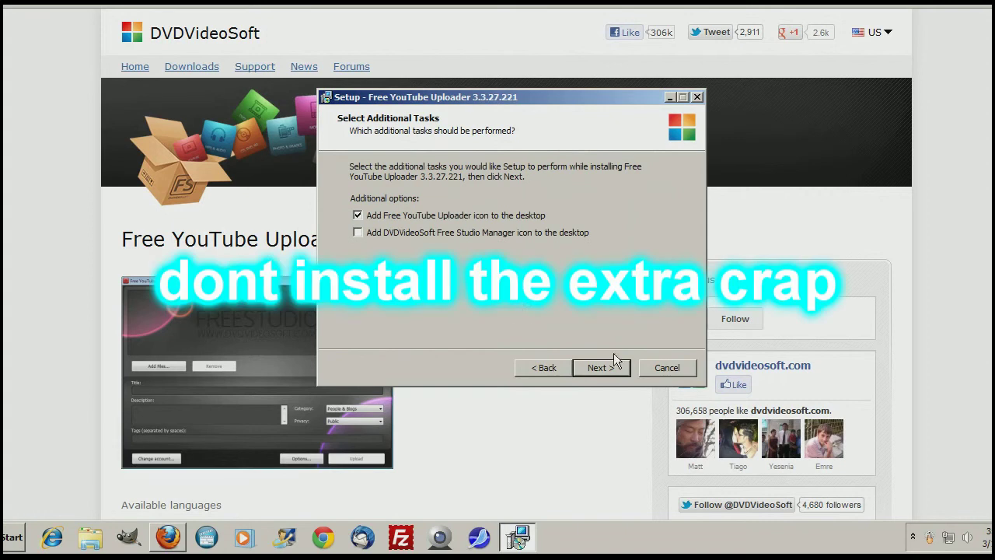
{"action": "left_click", "coordinate": [603, 366]}
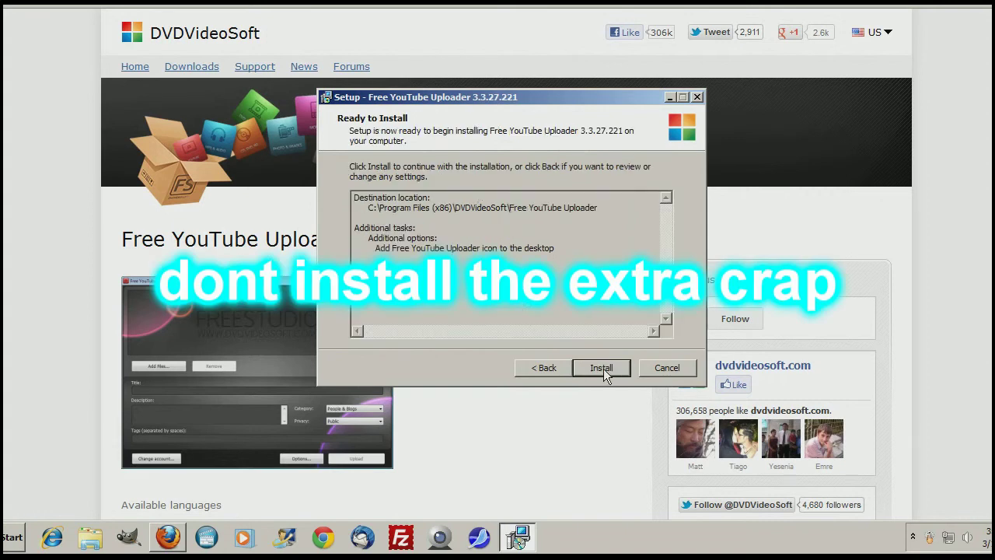
{"action": "left_click", "coordinate": [610, 373]}
{"action": "left_click", "coordinate": [666, 368]}
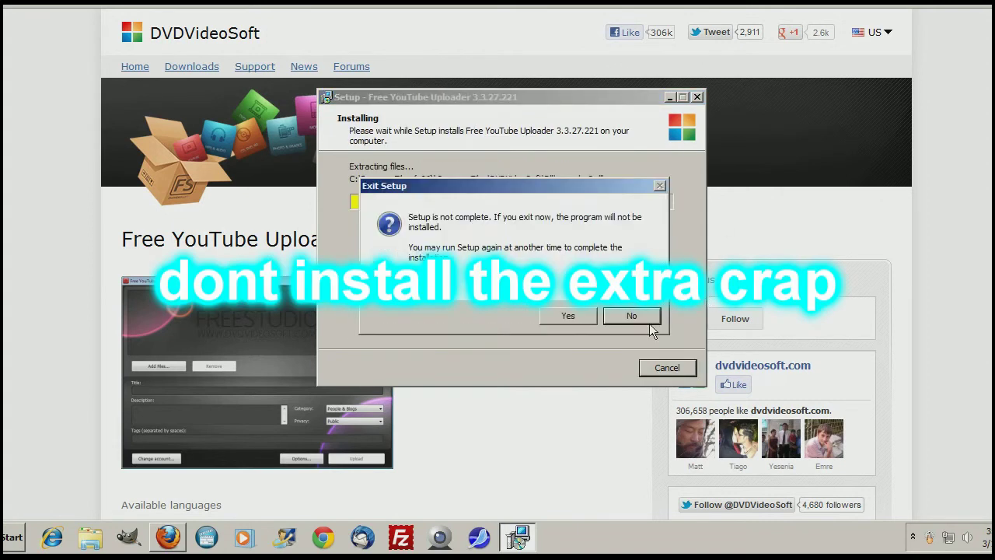
{"action": "left_click", "coordinate": [585, 319]}
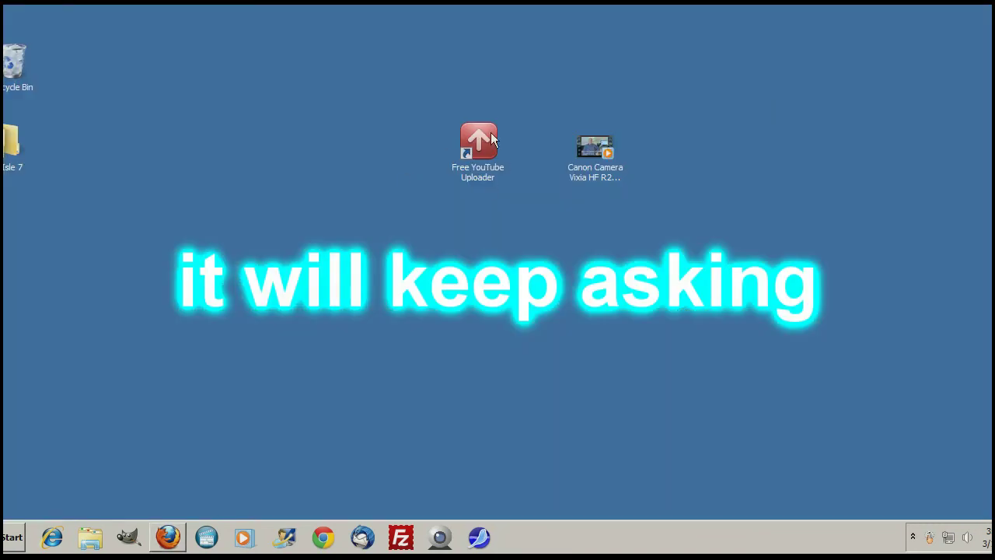
Launch Free YouTube Uploader, title it 'Canon Vixia Review', and add the Canon Camera Vixia video from Desktop.
{"action": "double_click", "coordinate": [488, 137]}
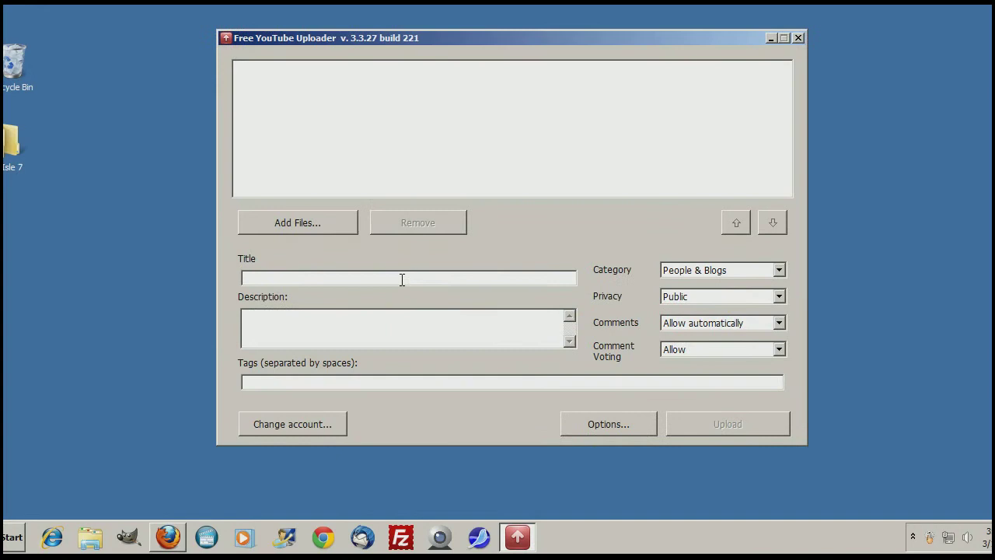
{"action": "type", "text": "Ca"}
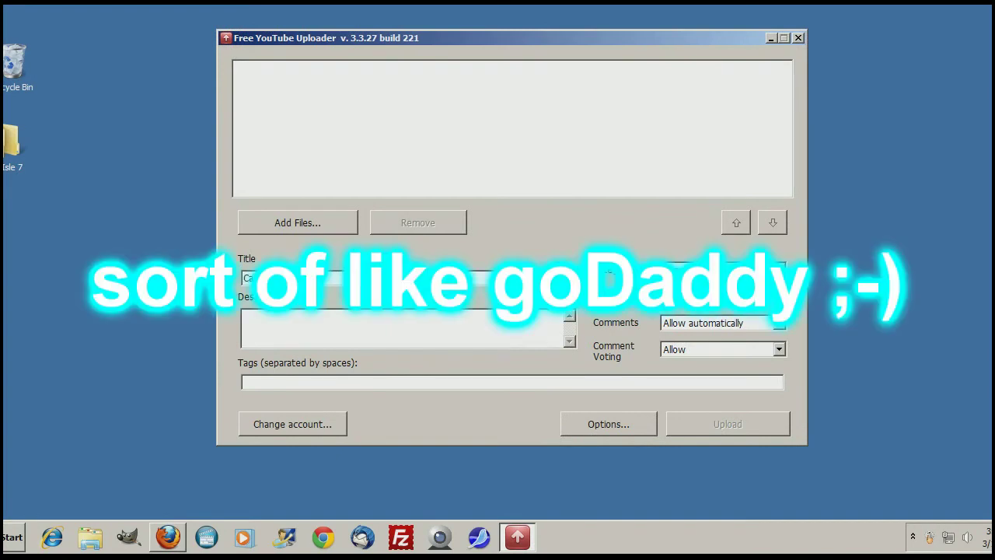
{"action": "type", "text": "non Vixia Revie"}
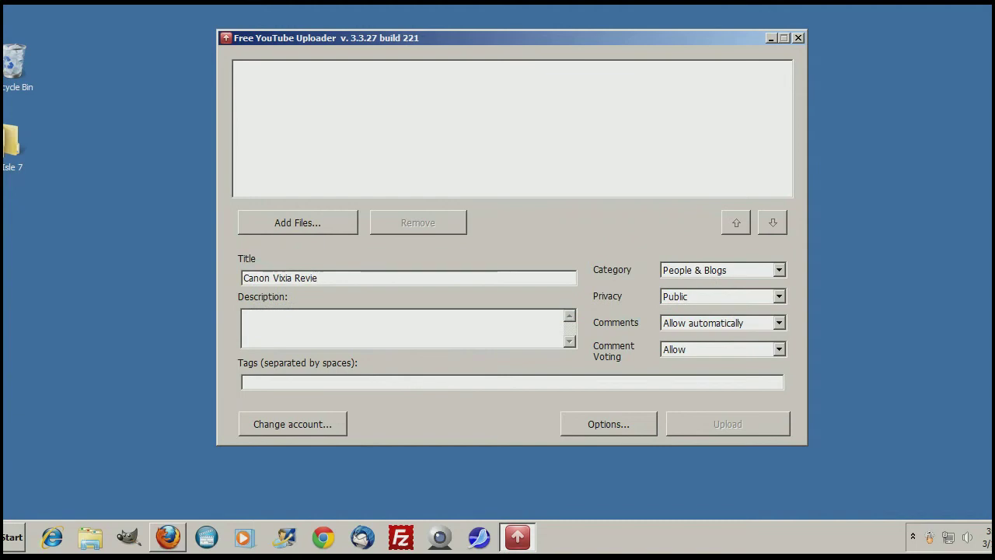
{"action": "type", "text": "w"}
{"action": "left_click", "coordinate": [416, 328]}
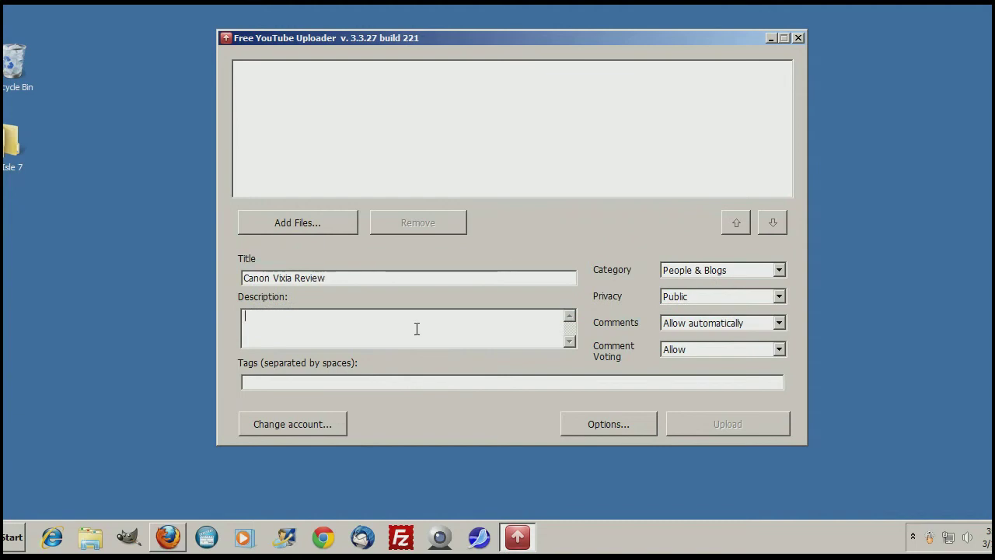
{"action": "left_click", "coordinate": [303, 218]}
{"action": "left_click", "coordinate": [275, 145]}
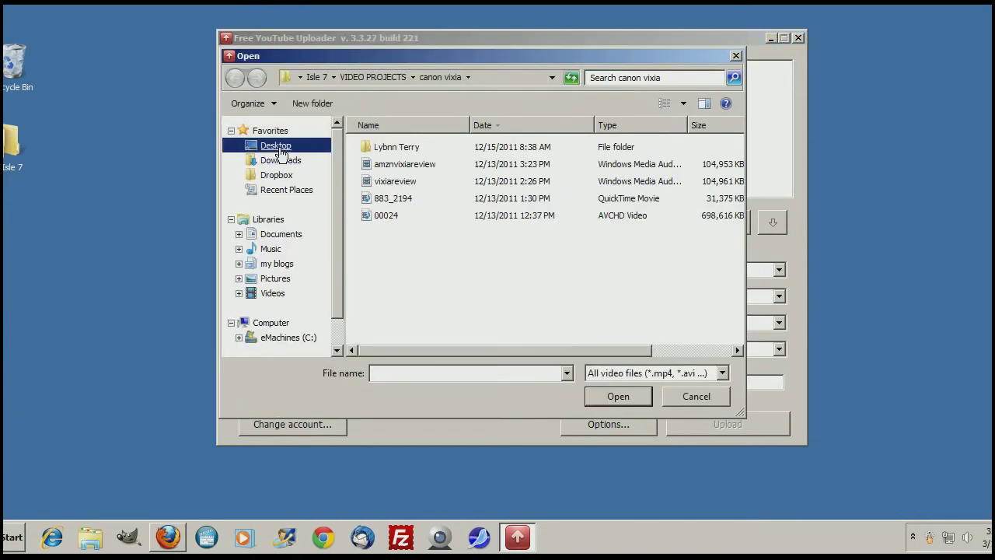
{"action": "left_click", "coordinate": [452, 148]}
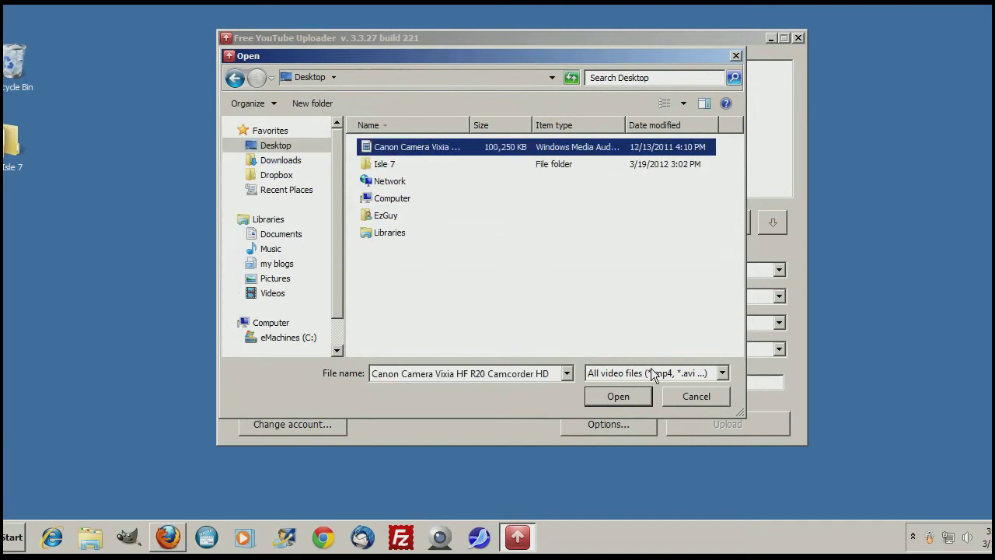
{"action": "left_click", "coordinate": [622, 397]}
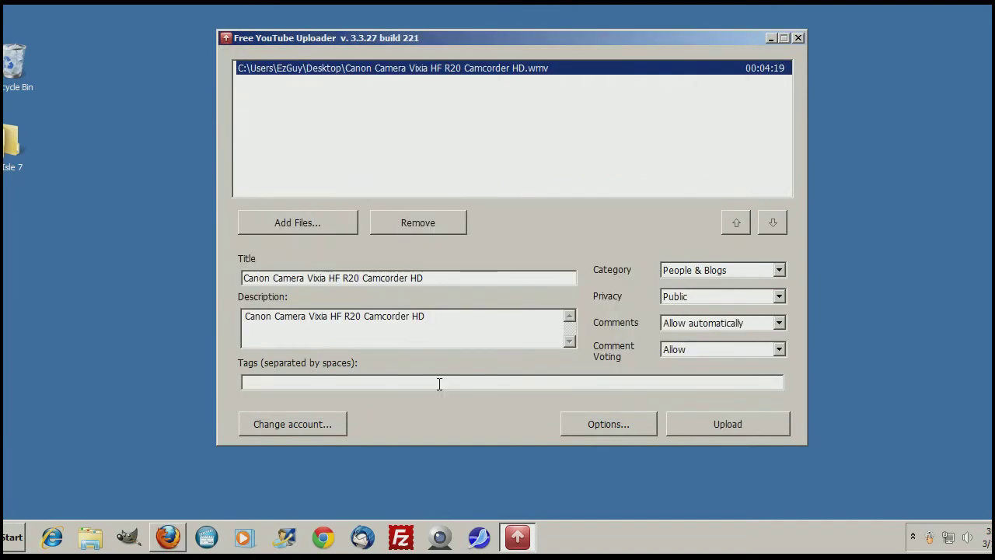
Enter the tags 'camera canon vixia HR f20', correcting the typos.
{"action": "left_click", "coordinate": [520, 382]}
{"action": "type", "text": "canera"}
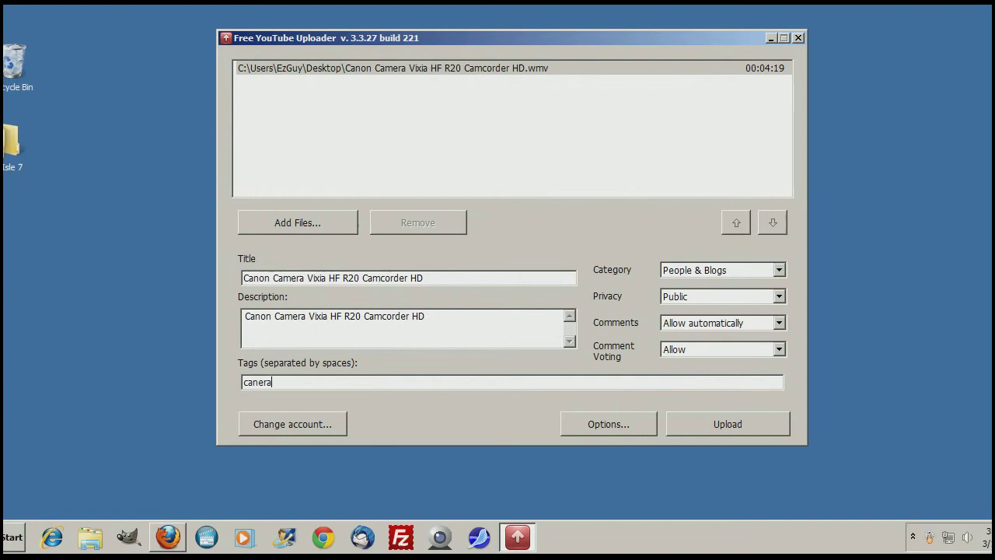
{"action": "type", "text": " cannon"}
{"action": "key", "text": "BackSpace"}
{"action": "key", "text": "BackSpace"}
{"action": "key", "text": "BackSpace"}
{"action": "type", "text": "on"}
{"action": "left_click", "coordinate": [258, 382]}
{"action": "key", "text": "BackSpace"}
{"action": "type", "text": "m"}
{"action": "type", "text": "vix"}
{"action": "type", "text": "a HR"}
{"action": "type", "text": "f20"}
Upload the queued video to YouTube as user 'theezvideoguy' and dismiss the results summary.
{"action": "left_click", "coordinate": [706, 427]}
{"action": "type", "text": "the"}
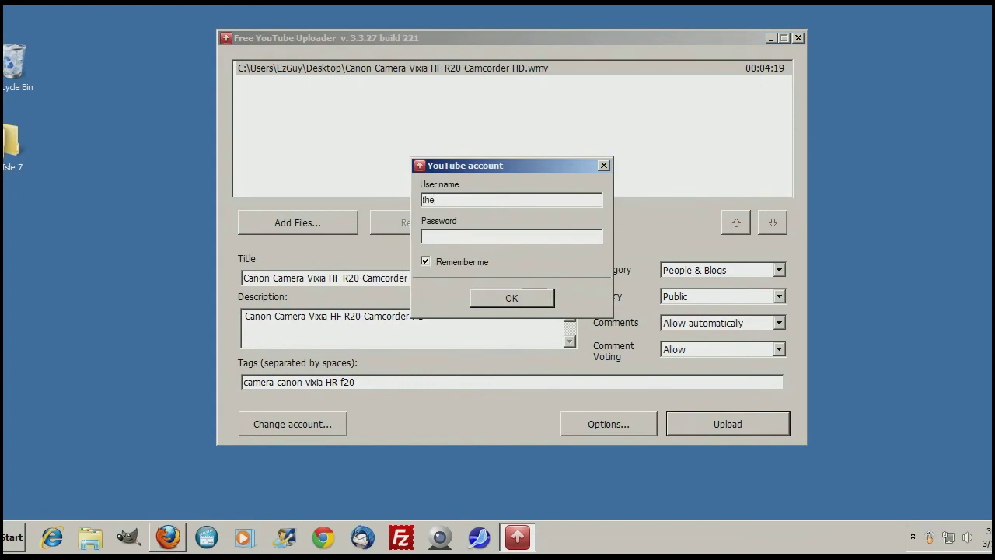
{"action": "type", "text": "ezvideoguy"}
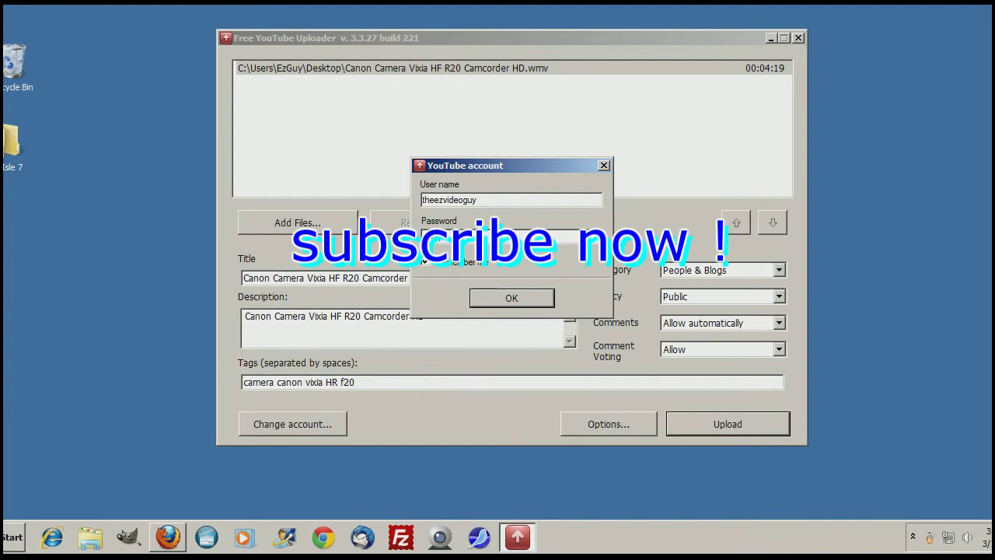
{"action": "key", "text": "Return"}
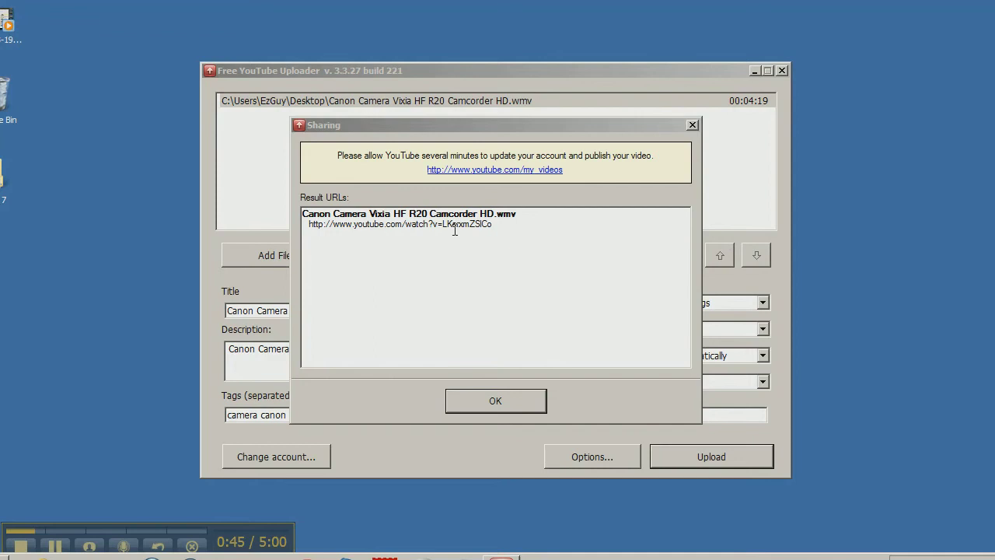
{"action": "left_click", "coordinate": [519, 404]}
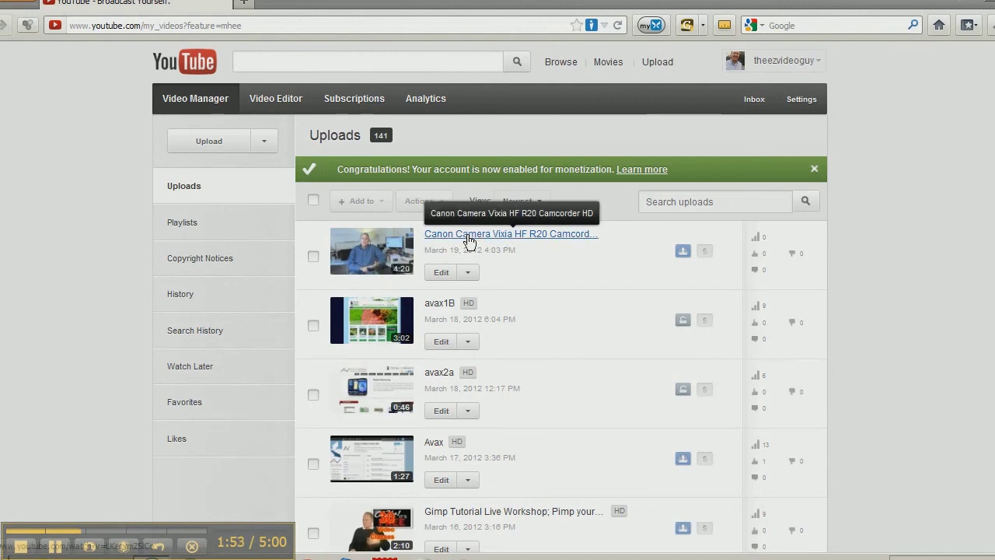
Open the Canon Camera Vixia HF R20 video from the top of the uploads list.
{"action": "left_click", "coordinate": [465, 235]}
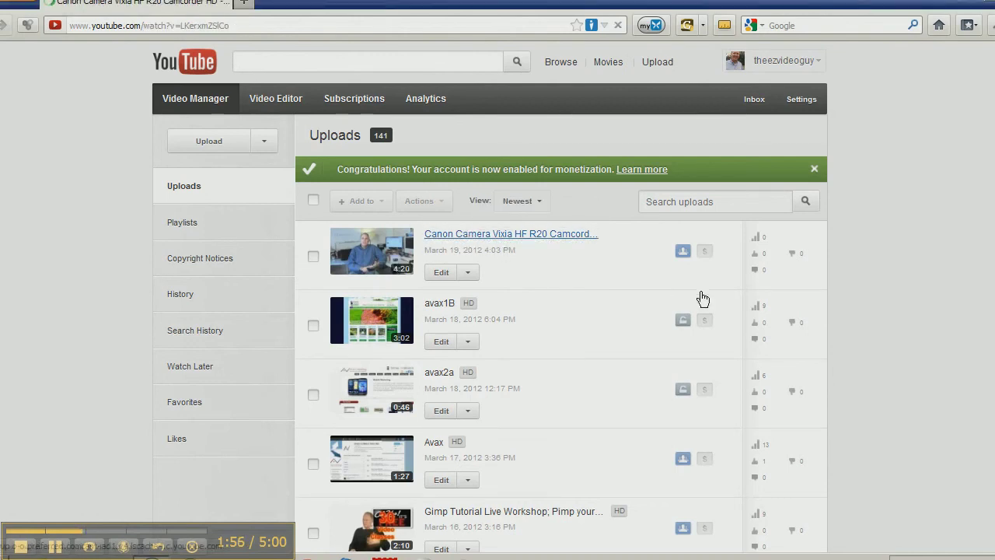